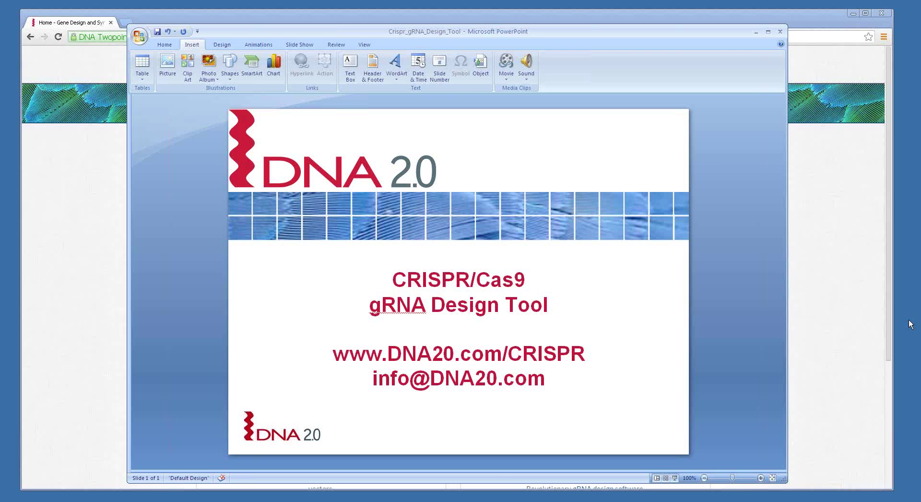
- Close the CRISPR/Cas9 gRNA Design Tool PowerPoint slide to reveal the DNA2.0 home page
left_click(808, 251)
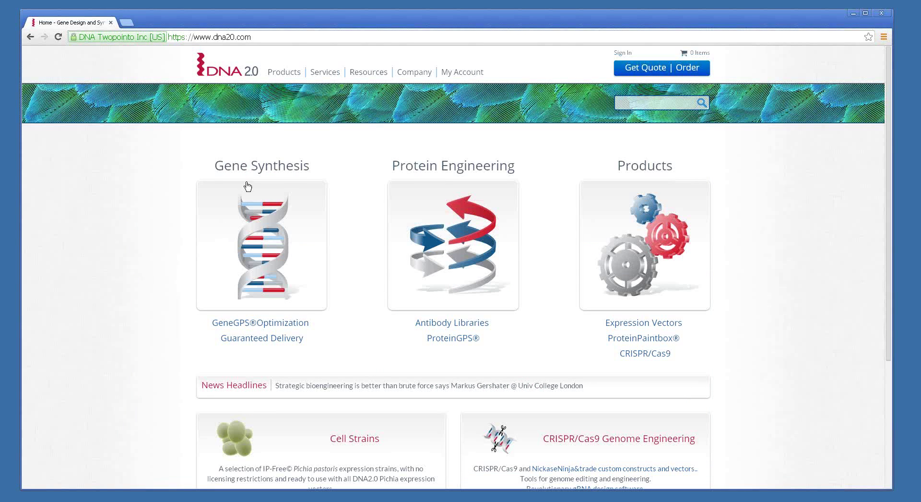
- Go to Products > CRISPR/Cas9 and launch the CRISPR gRNA Design Tool in a new tab
mouse_move(294, 73)
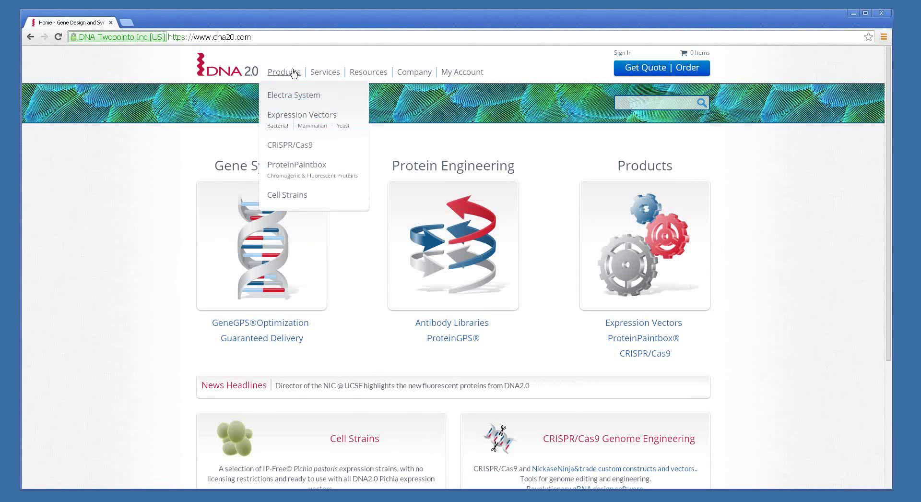
left_click(290, 147)
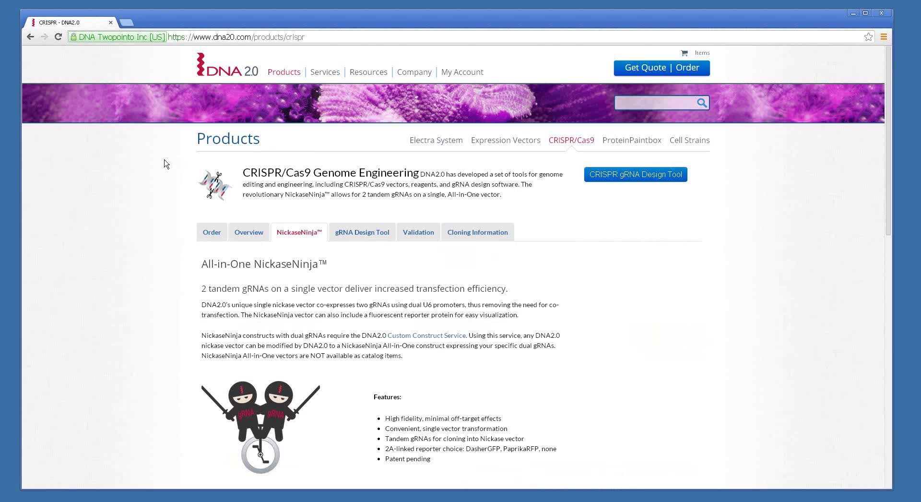
left_click(638, 181)
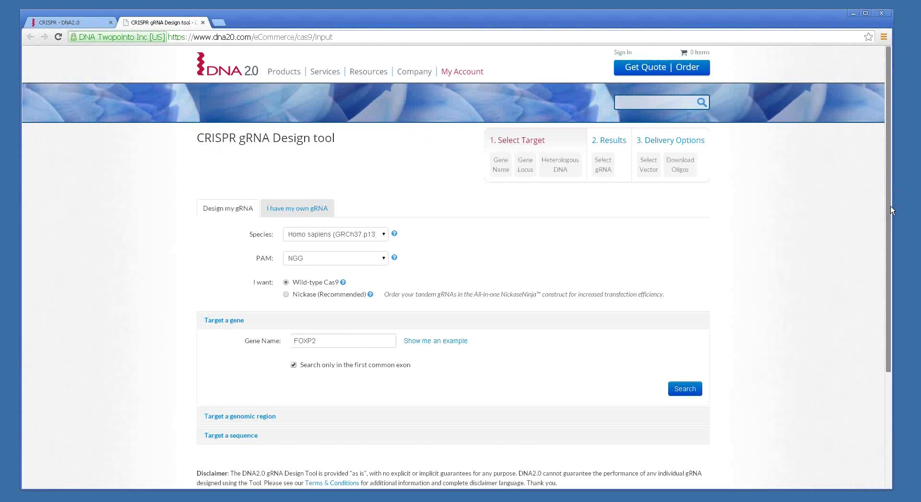
scroll(890, 205, "down", 1)
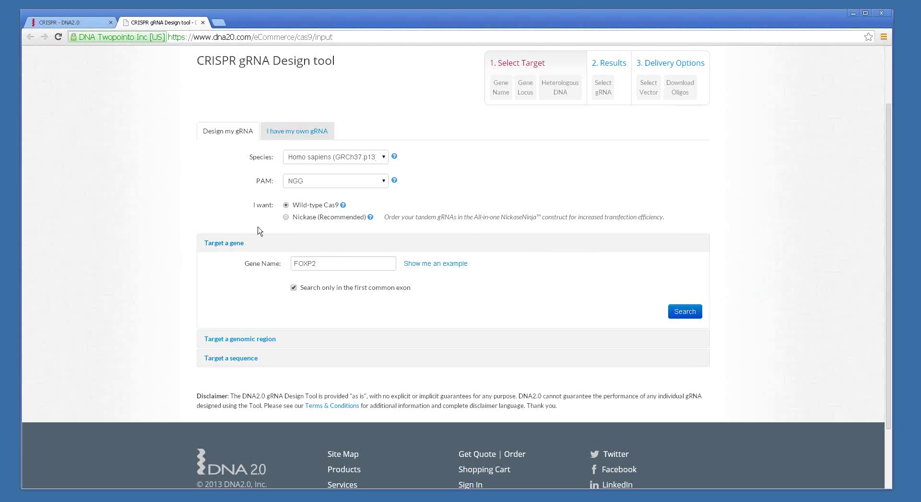
left_click(290, 137)
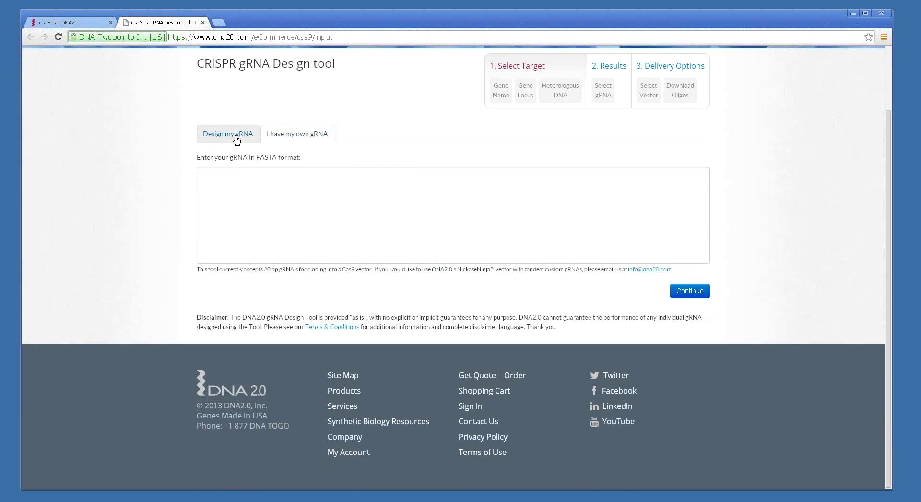
left_click(235, 137)
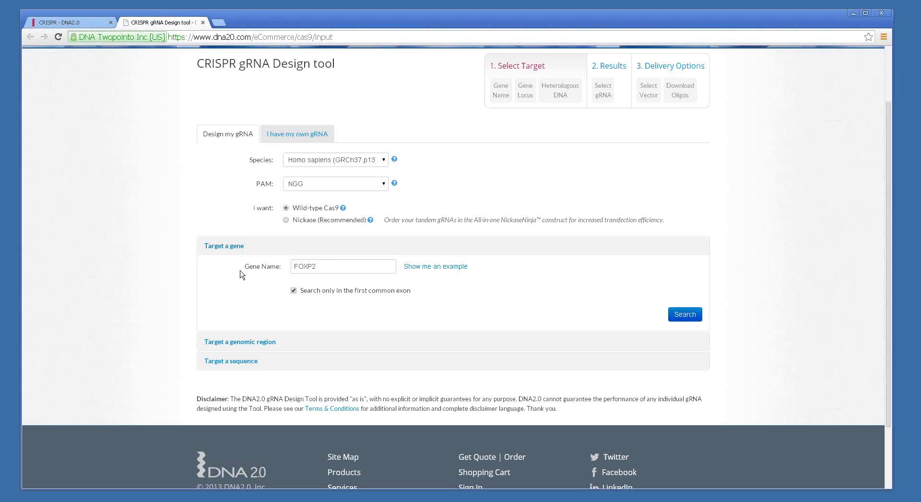
left_click(242, 342)
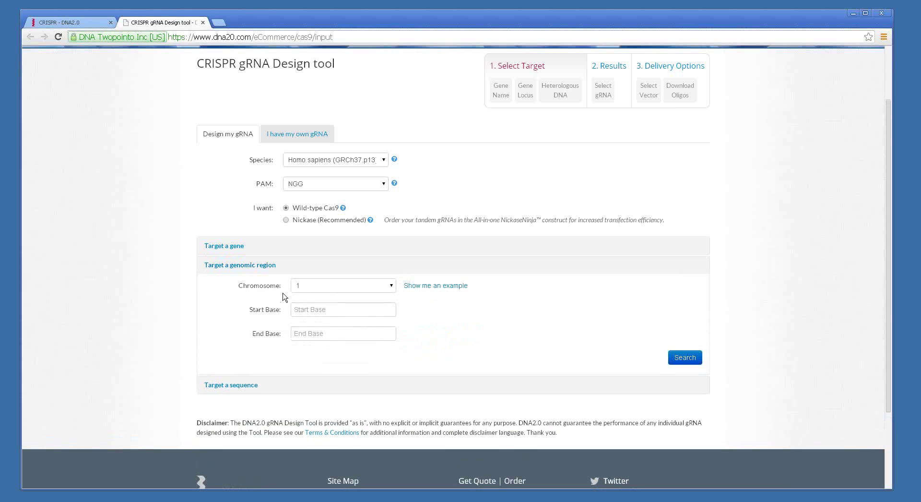
left_click(239, 385)
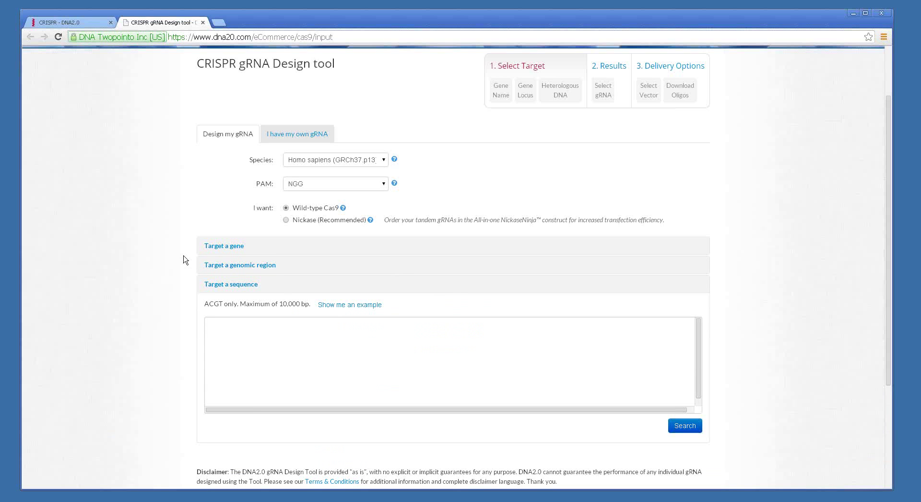
left_click(214, 247)
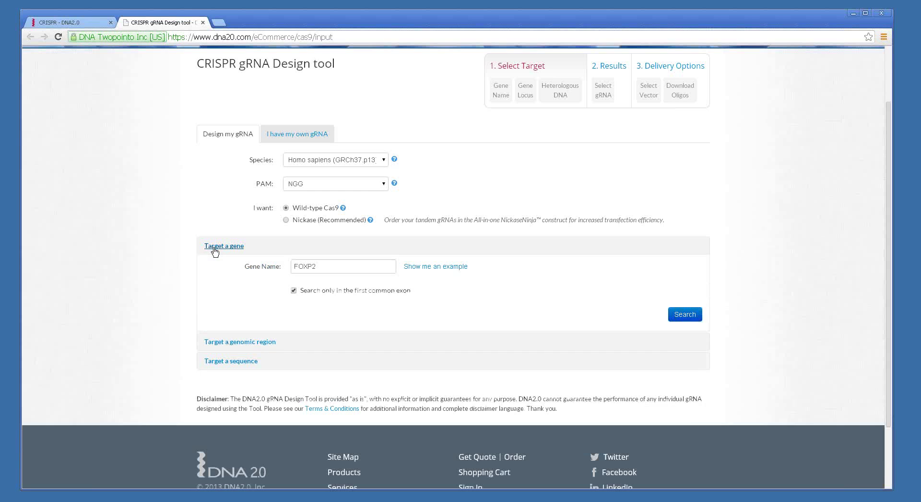
left_click(349, 162)
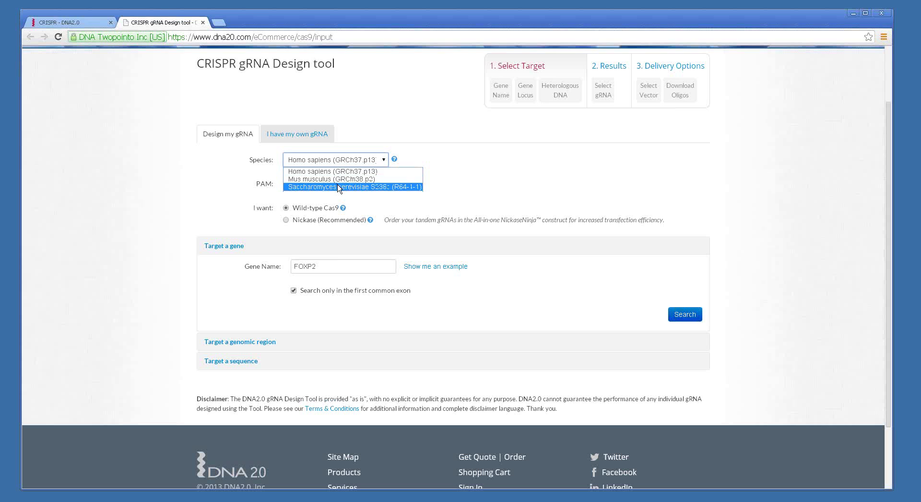
left_click(340, 171)
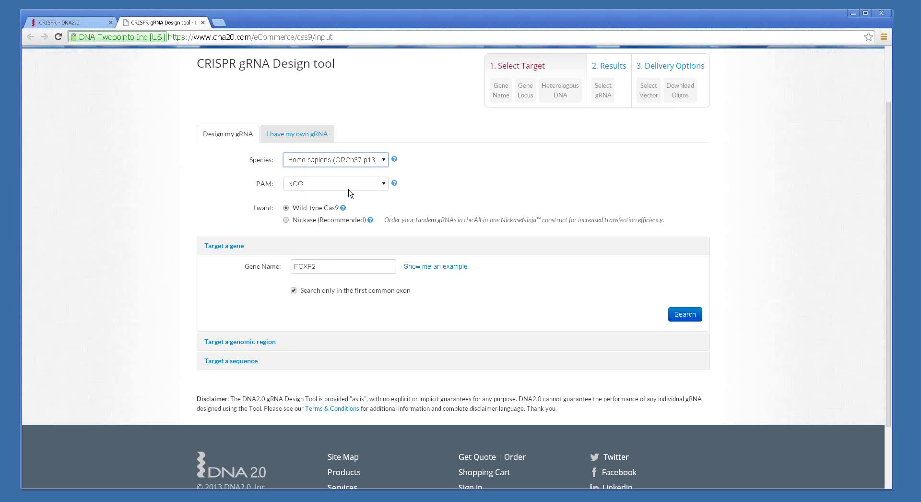
left_click(349, 188)
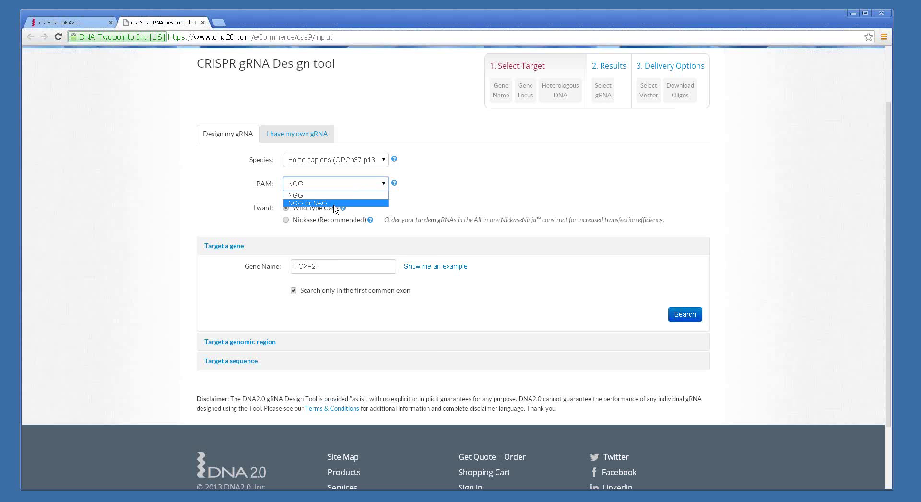
left_click(217, 202)
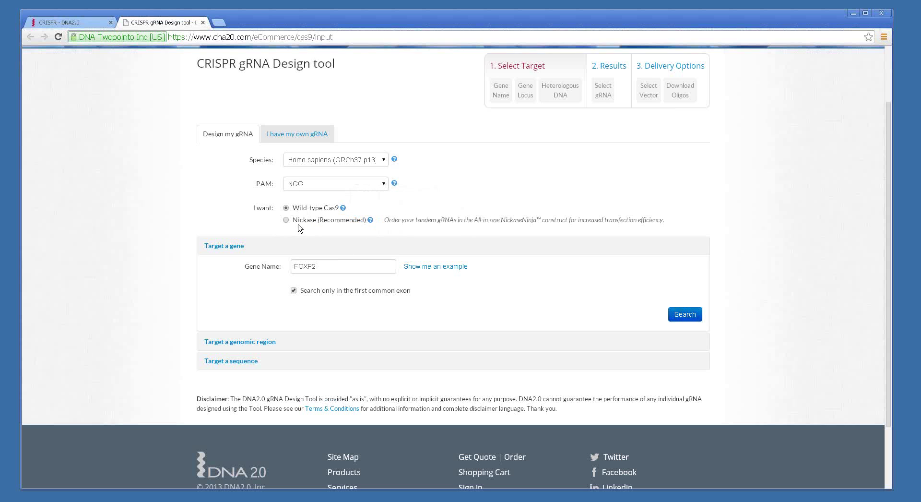
- Replace gene name FOXP2 with FOXN2 and search for its gRNAs
mouse_move(300, 226)
double_click(317, 266)
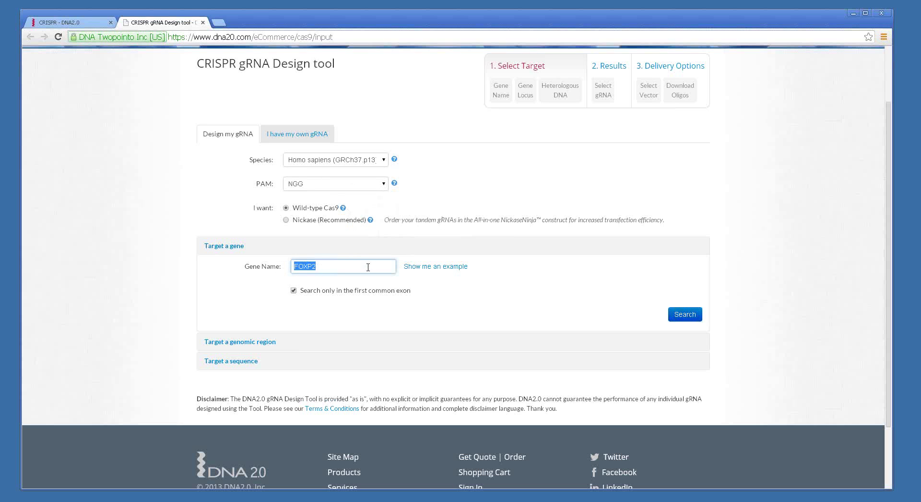
type("fo")
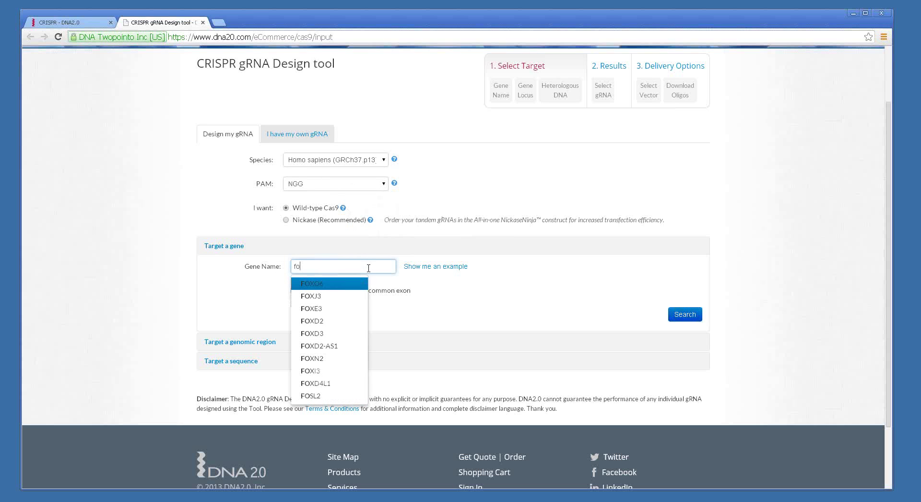
left_click(347, 359)
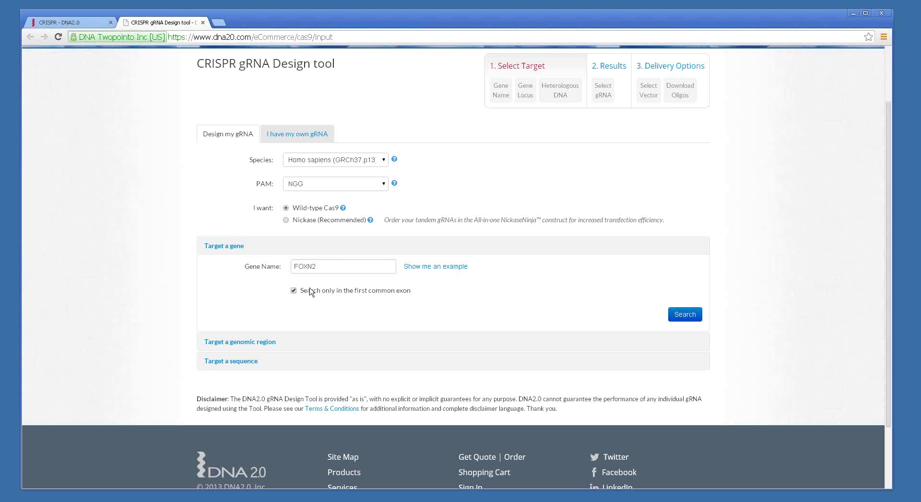
left_click(317, 267)
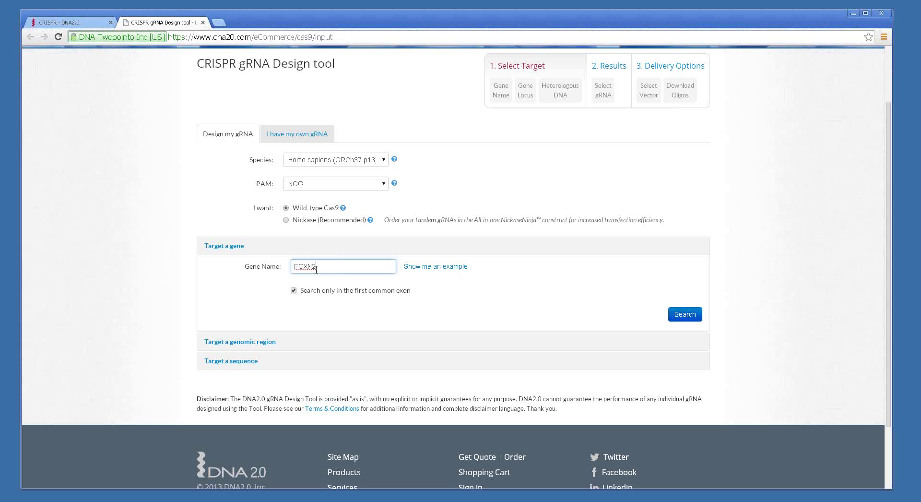
left_click(688, 313)
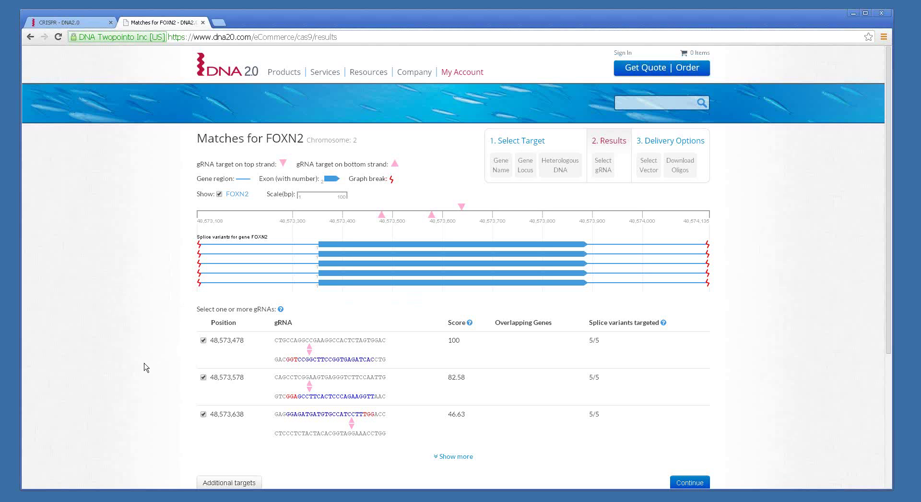
- Review the top three FOXN2 gRNAs, scoring 100, 82.58 and 46.63
scroll(88, 368, "down", 1)
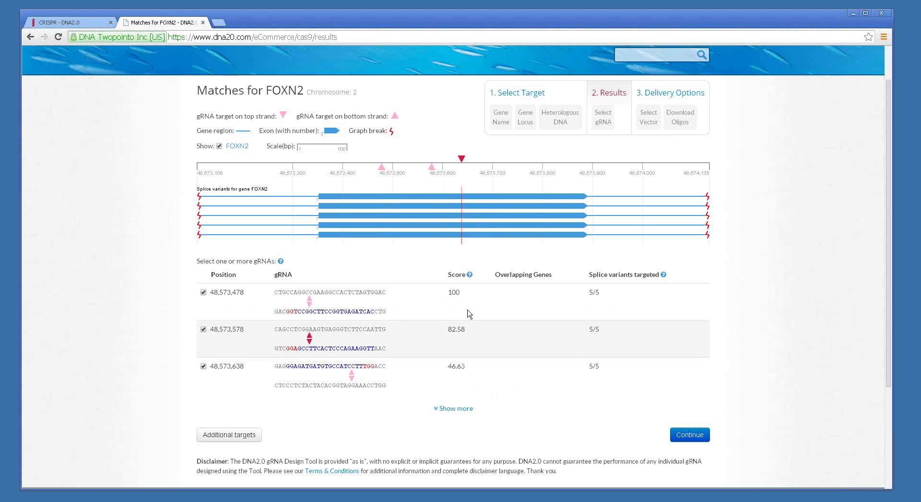
double_click(451, 292)
left_click(457, 289)
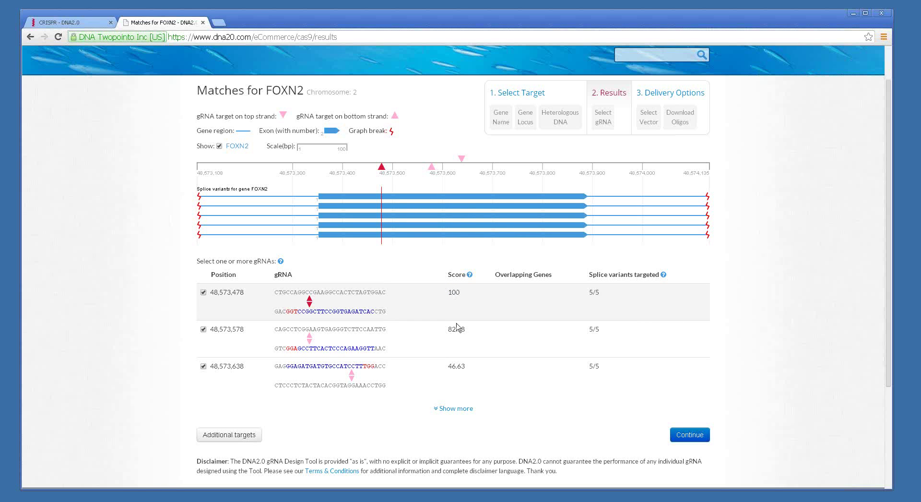
- Reveal more FOXN2 candidates scoring 43.02 down to 34.92, leaving them unchecked
left_click(455, 408)
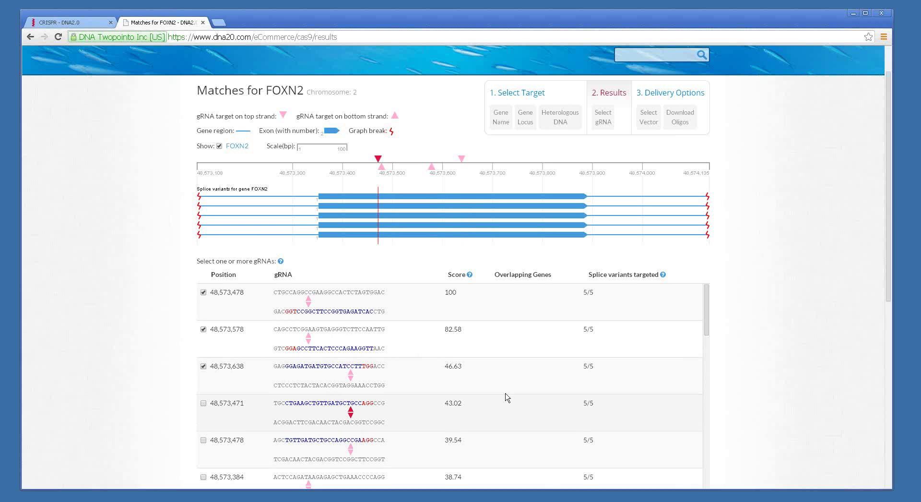
scroll(770, 403, "down", 6)
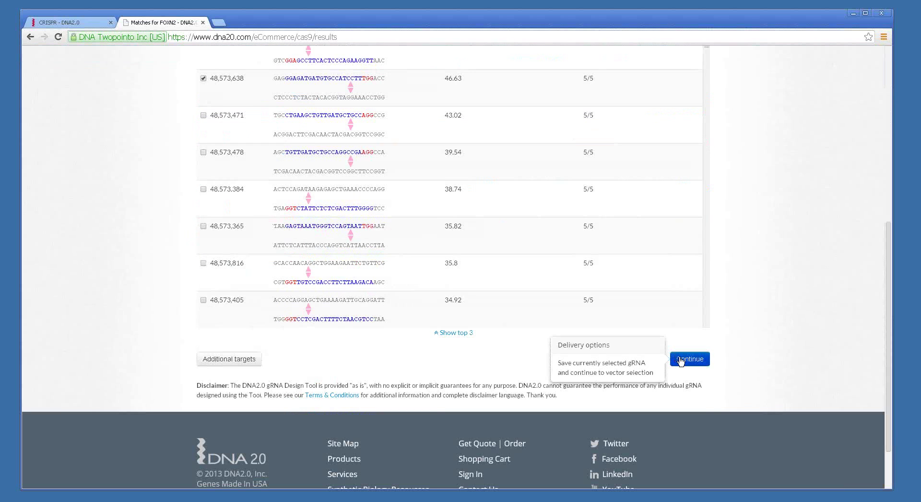
- Save the chosen gRNAs, go to Delivery Options and select all six gRNAs
left_click(682, 361)
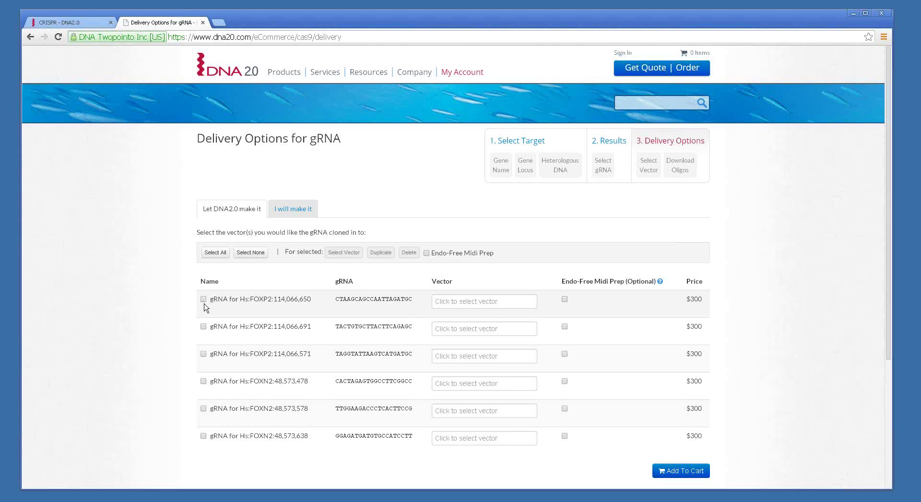
left_click(216, 253)
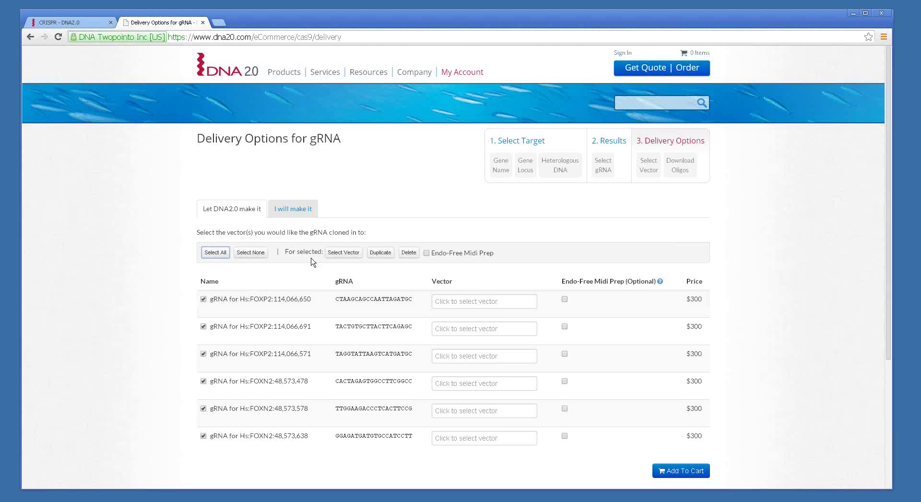
- Filter vectors by kanamycin, high copy, CMV and Cas9-2A-Dasher, then assign pD1301-AD: CMV-Cas9-2A-GFP
left_click(339, 254)
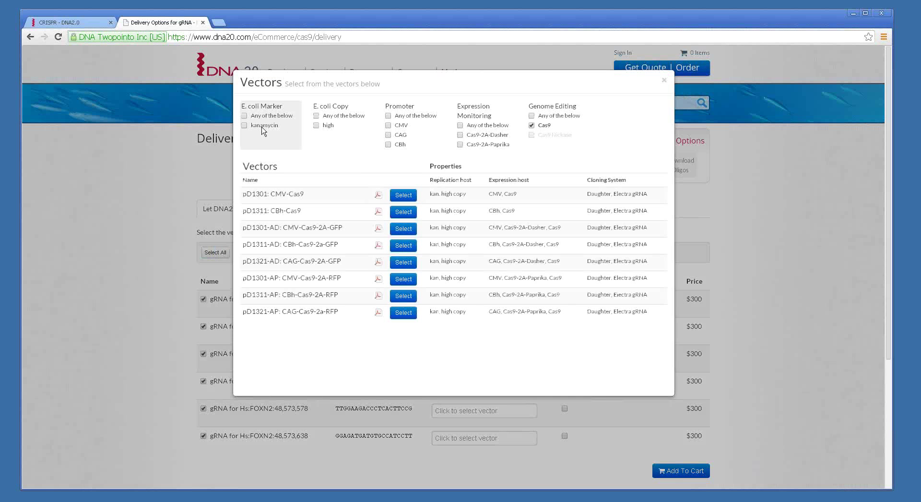
left_click(245, 126)
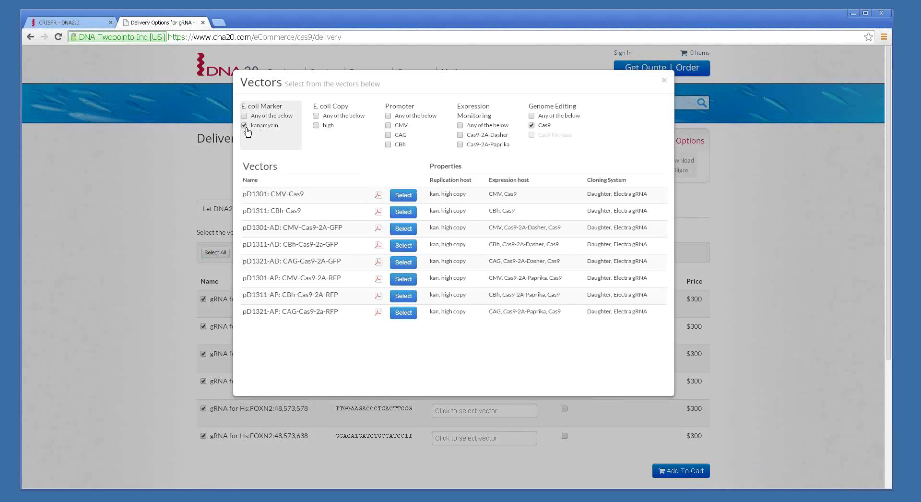
left_click(317, 127)
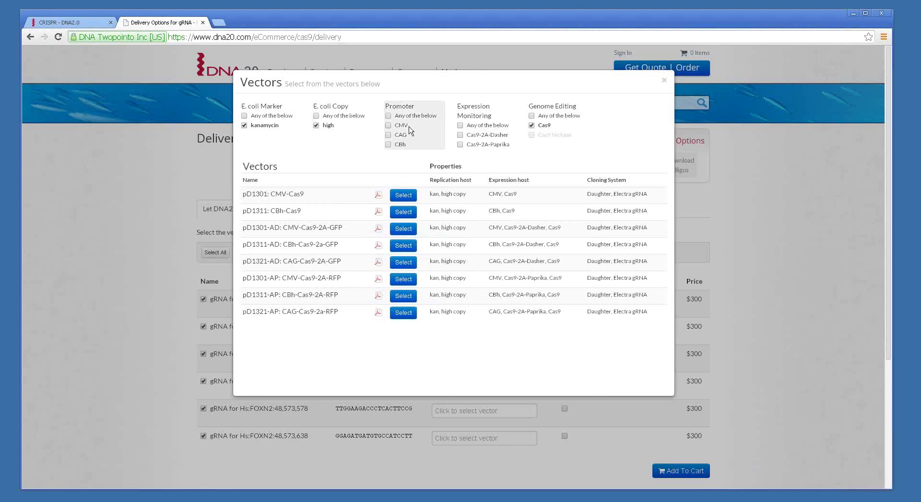
left_click(389, 126)
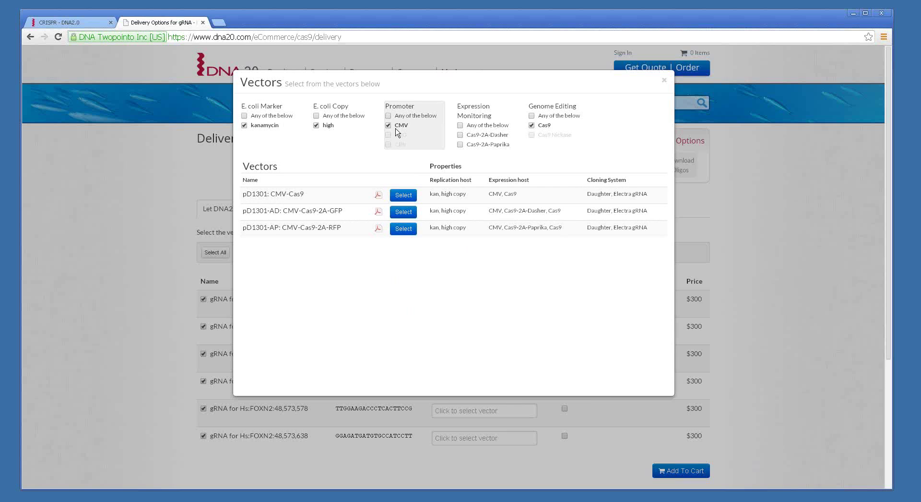
left_click(461, 136)
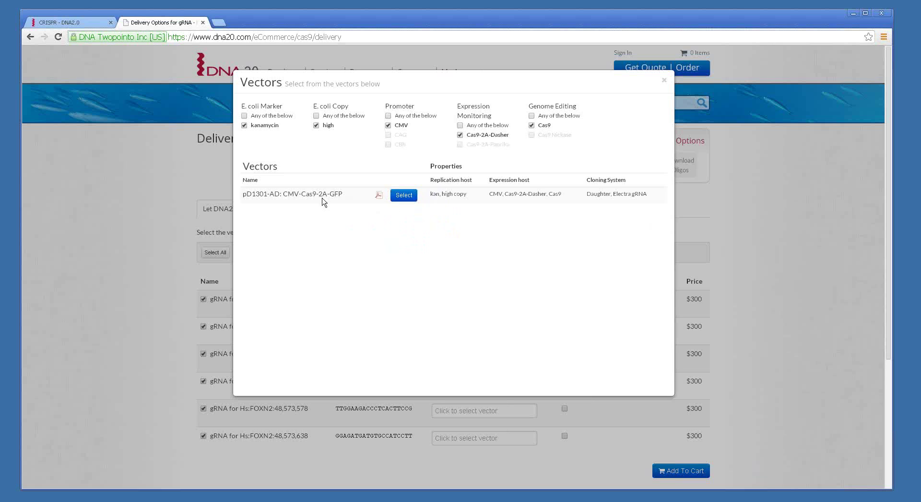
left_click(403, 196)
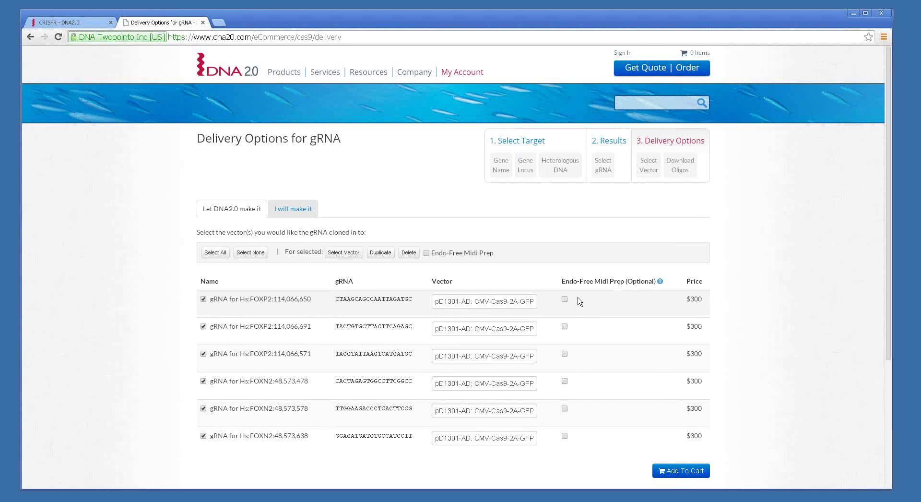
- Add Endo-Free Midi Prep to gRNA rows 1, 3 and 5
mouse_move(578, 282)
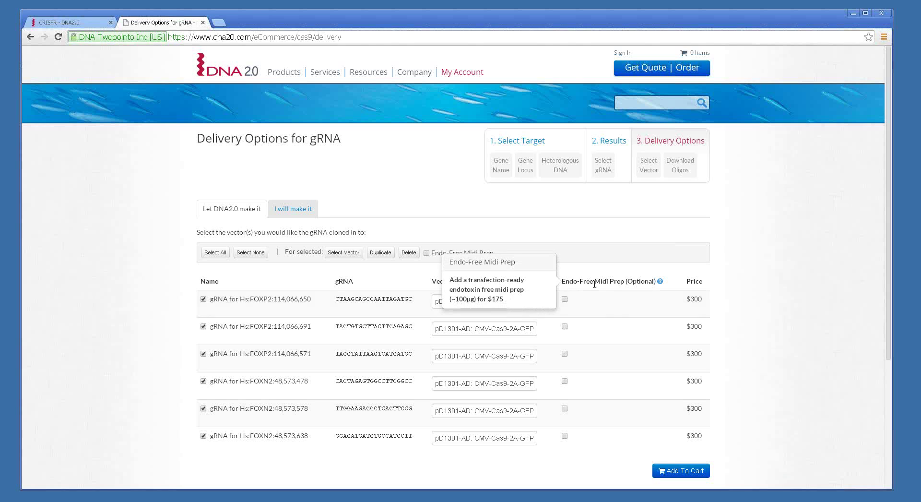
left_click(565, 298)
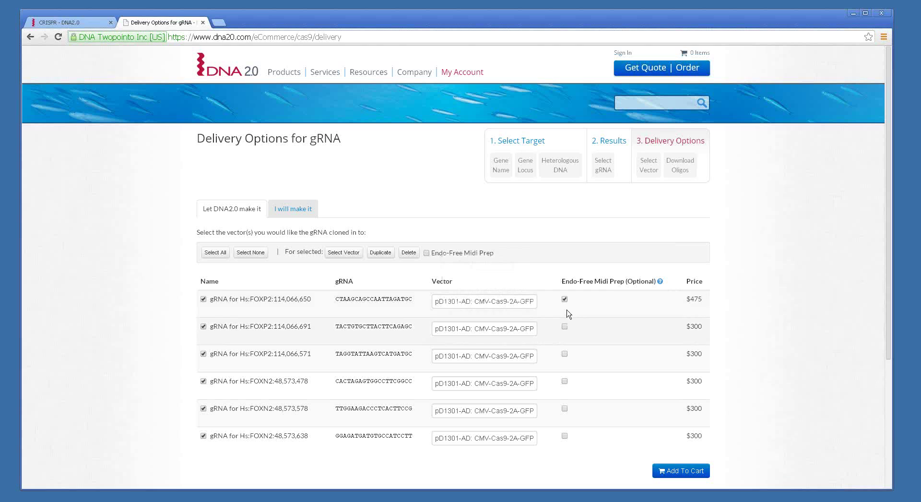
left_click(564, 354)
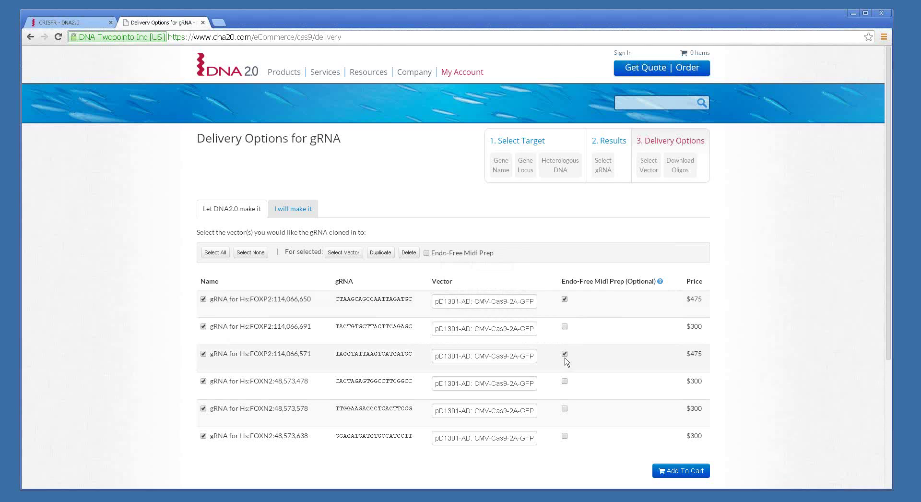
left_click(565, 409)
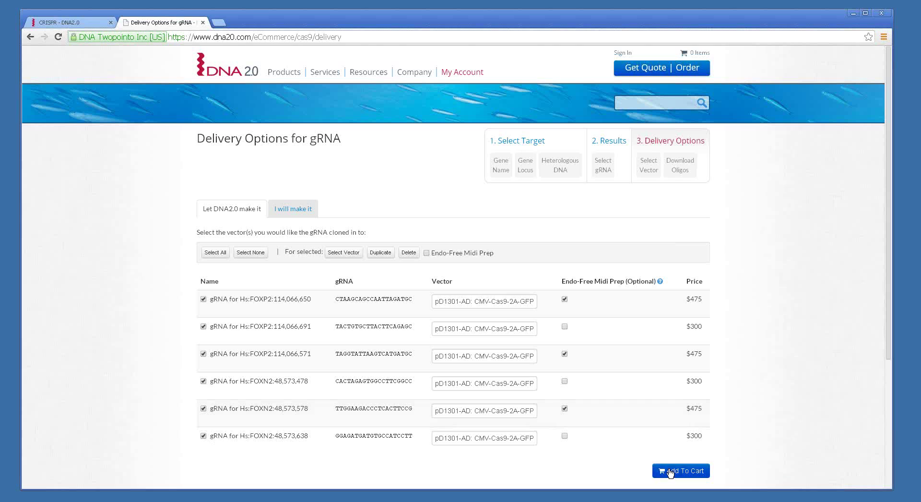